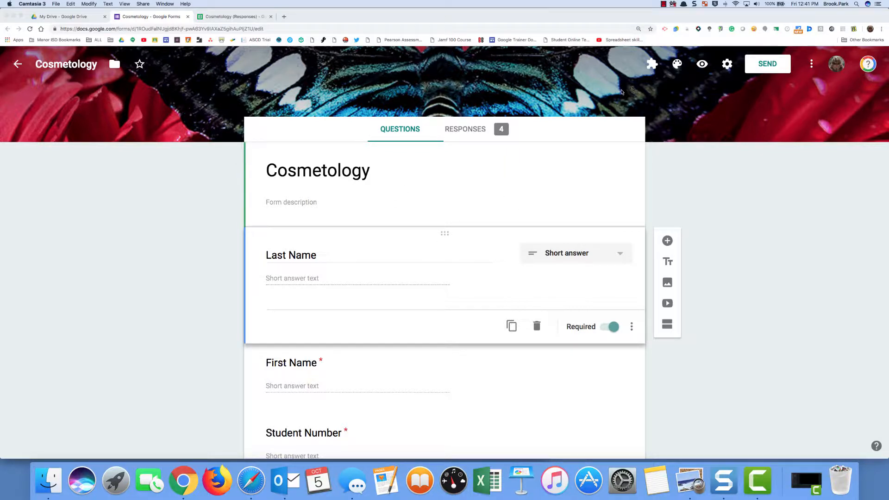
Open the Cosmetology form's responses in the linked spreadsheet and close the duplicate spreadsheet tab
left_click(474, 132)
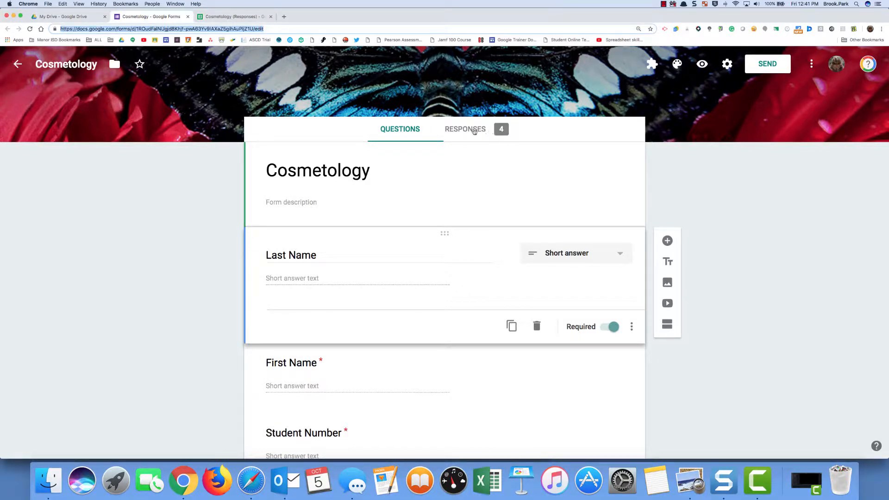
left_click(475, 131)
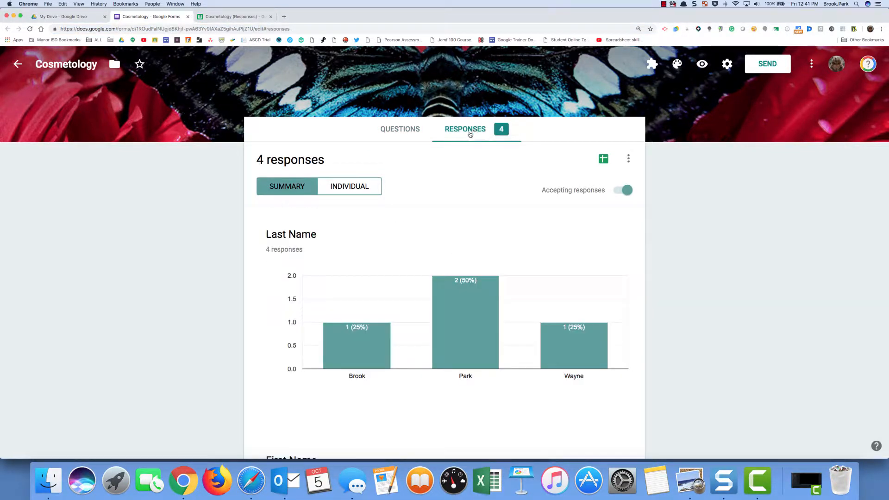
left_click(603, 160)
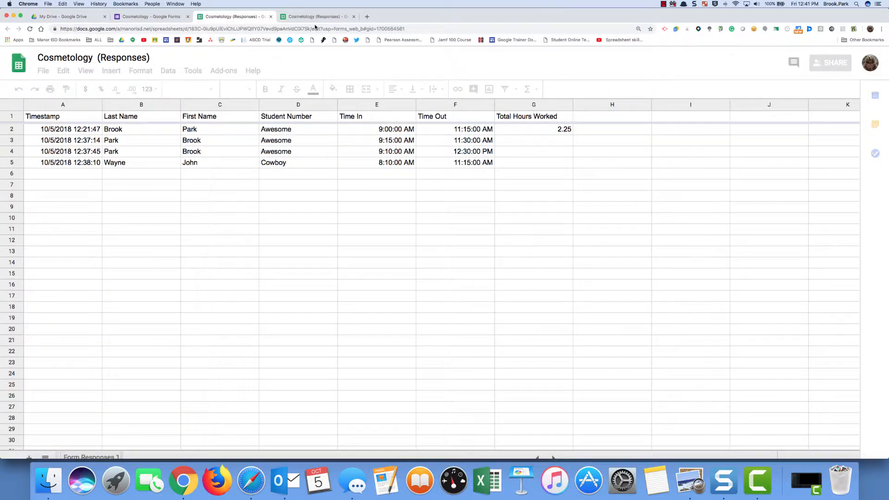
left_click(354, 17)
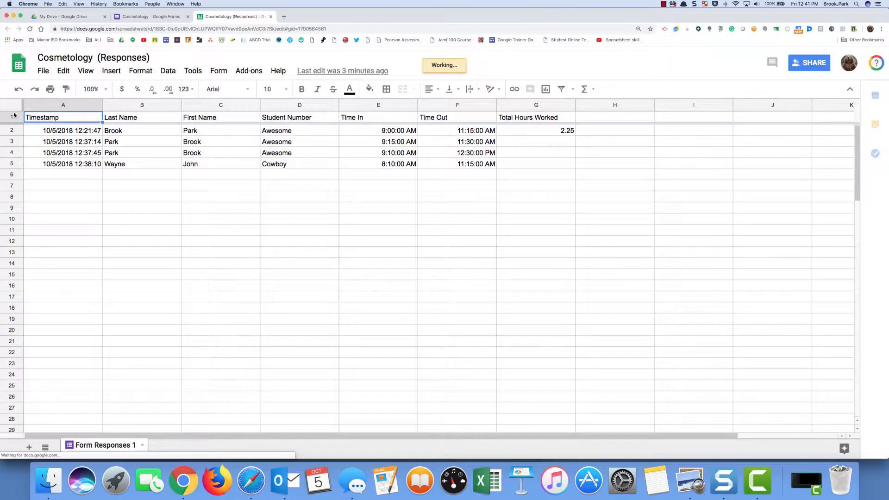
Freeze the header row of the response sheet and make its text bold
left_click(11, 117)
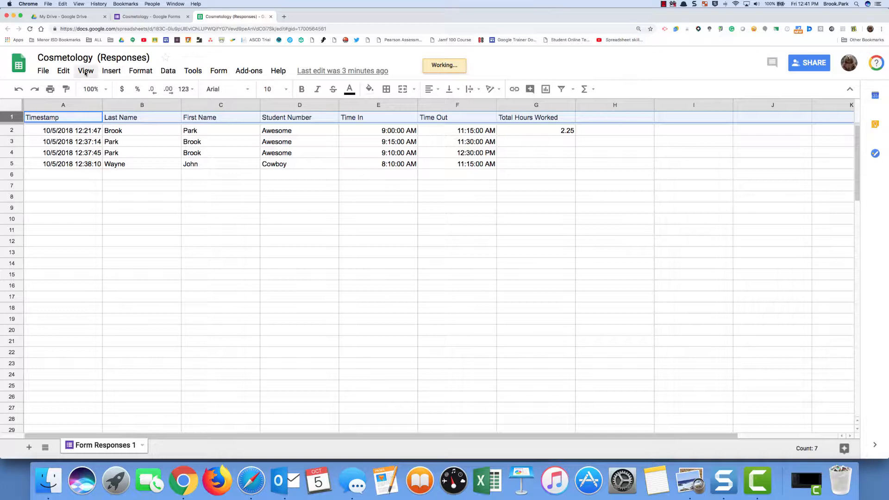
left_click(86, 73)
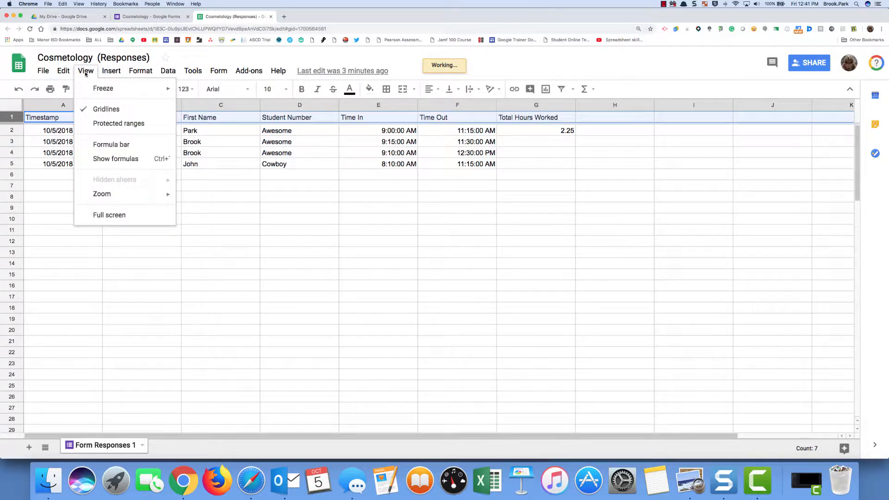
mouse_move(92, 88)
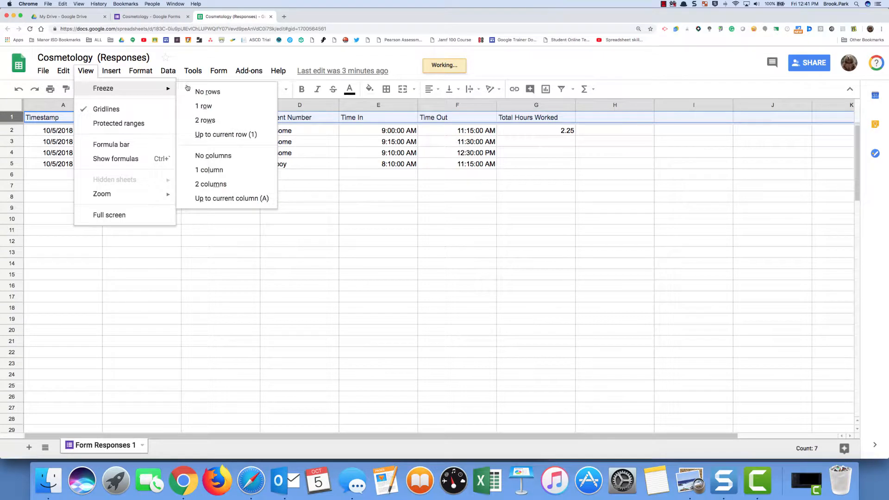
left_click(202, 107)
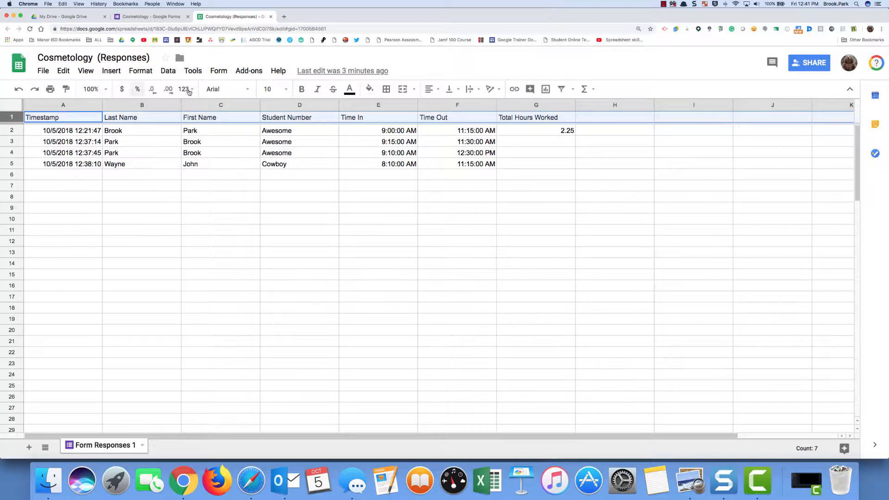
left_click(301, 89)
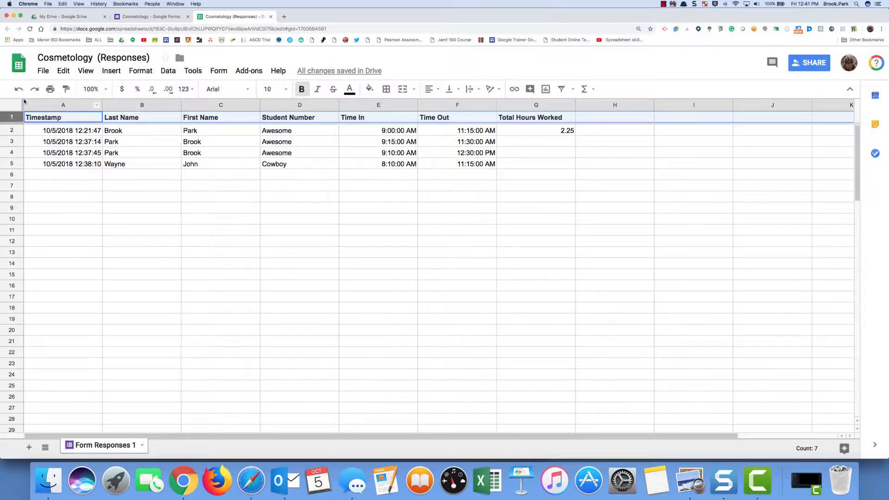
Create a filter across columns A to G, from Timestamp to Total Hours Worked
left_click(50, 105)
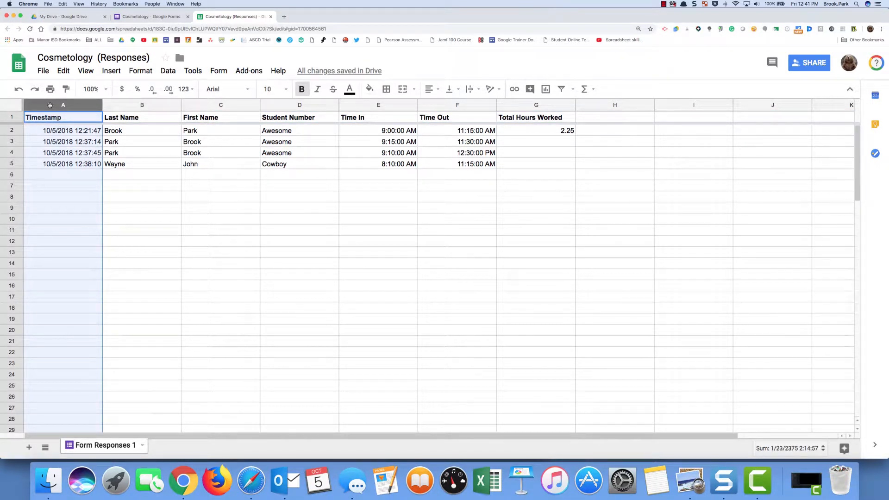
key("shift+Right")
key("shift+Right")
key("shift+Right")
key("shift+Right")
key("shift+Right")
key("shift+Right")
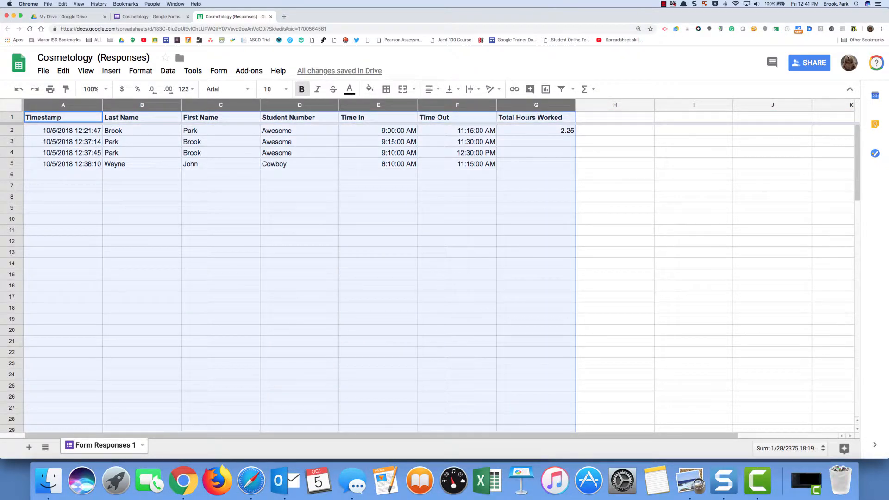
left_click(168, 71)
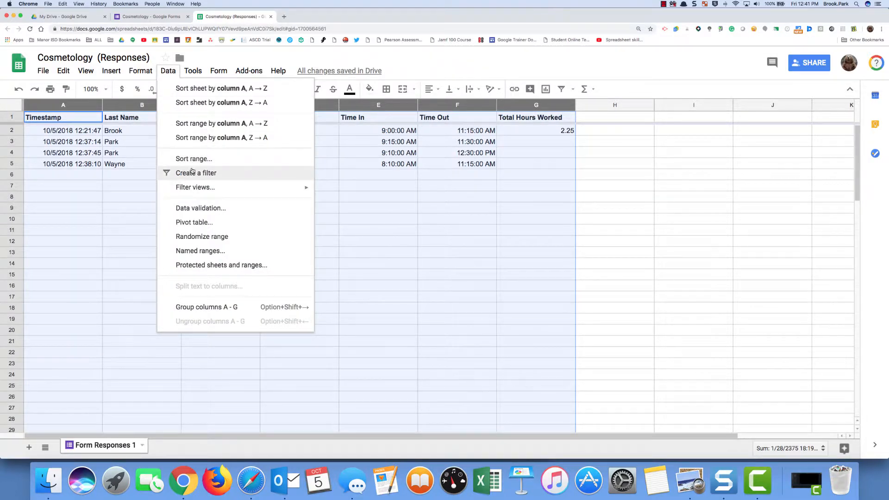
left_click(190, 173)
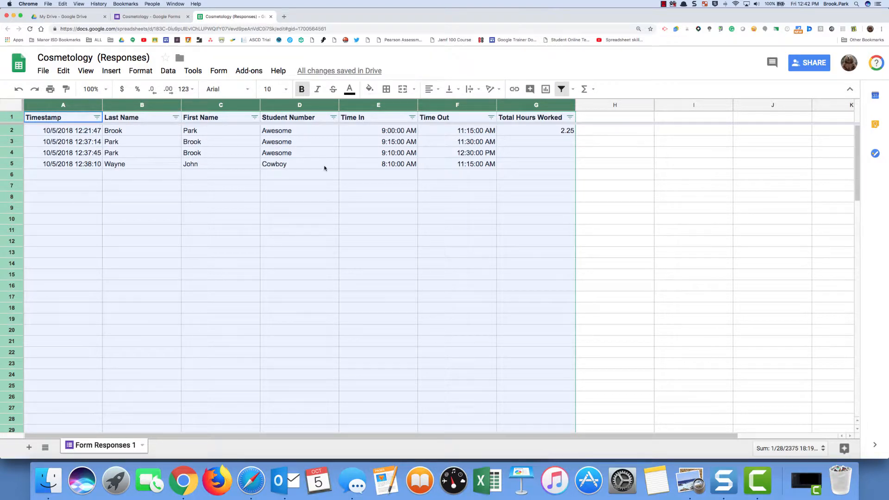
left_click(445, 175)
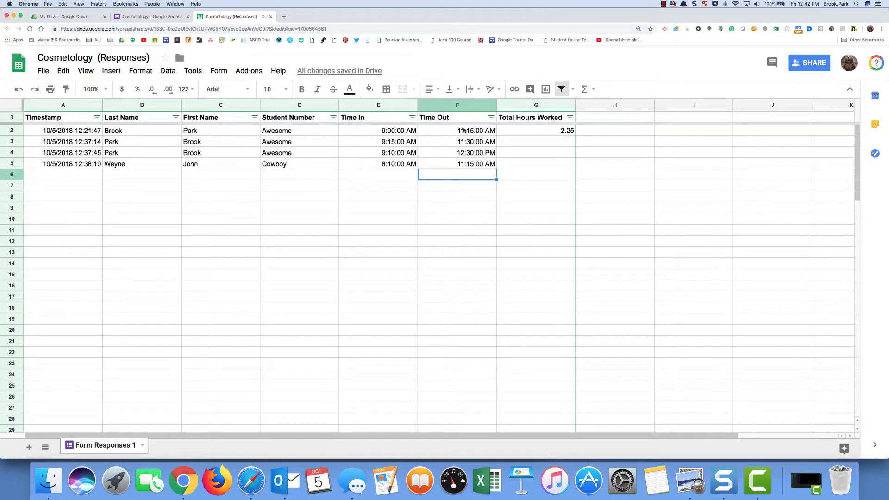
Check the Total Hours Worked formula in G2 and fill it down through G5
double_click(534, 131)
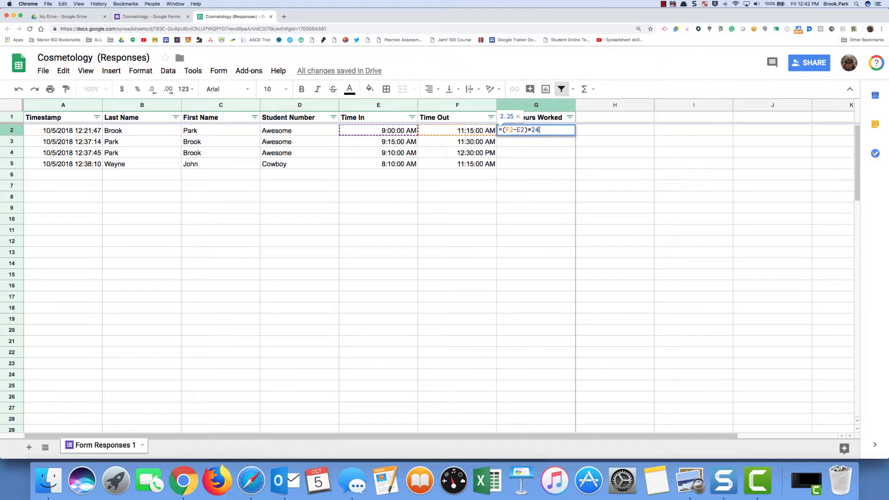
key("Return")
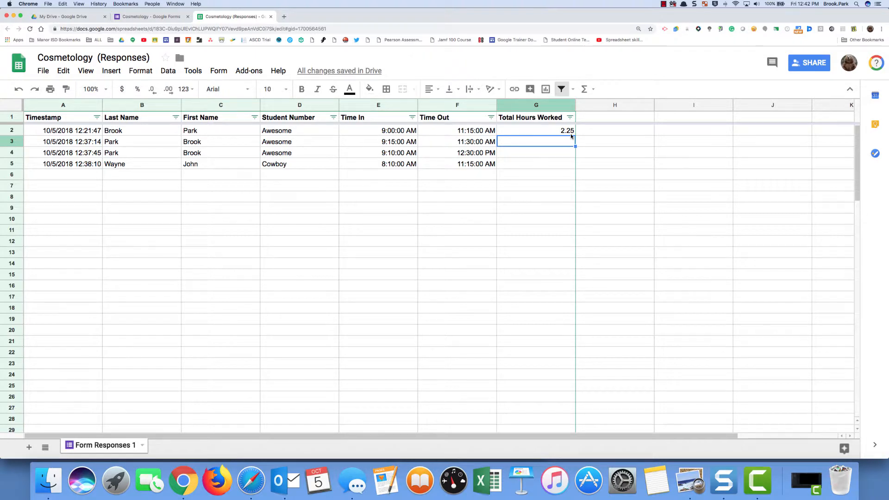
left_click(562, 132)
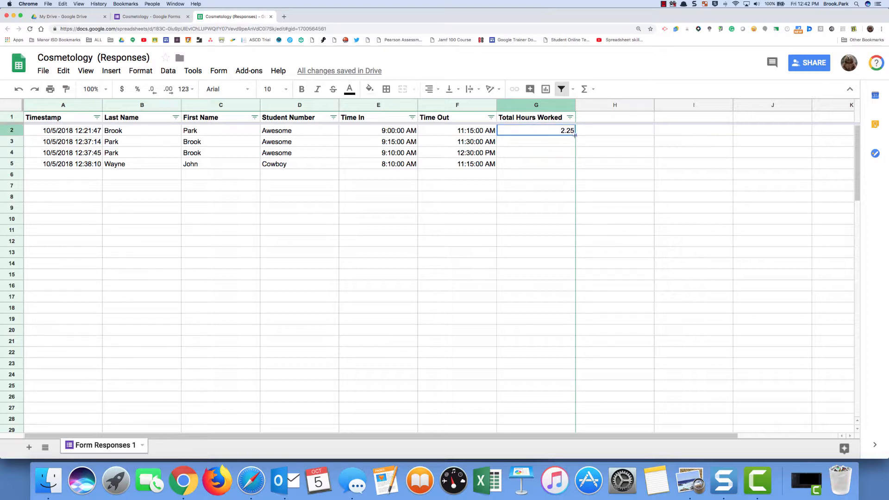
left_click_drag(575, 135, 571, 164)
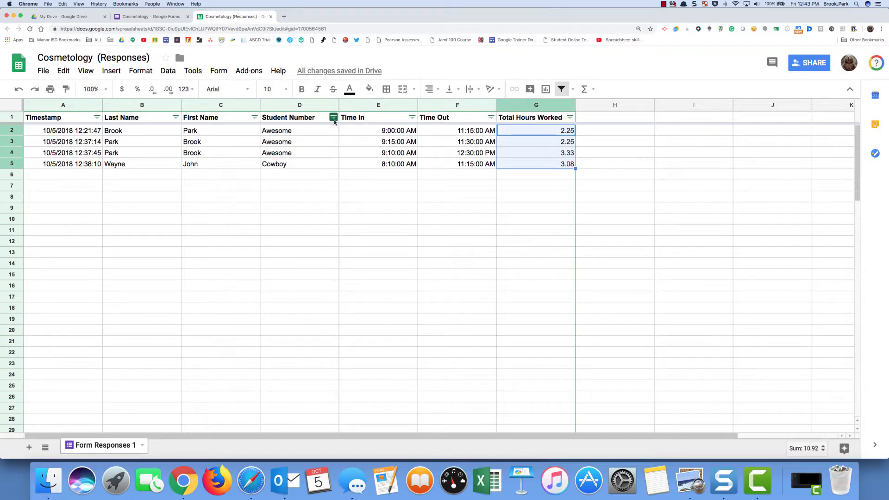
Filter the Student Number column to show only the rows with the value Awesome
left_click(334, 119)
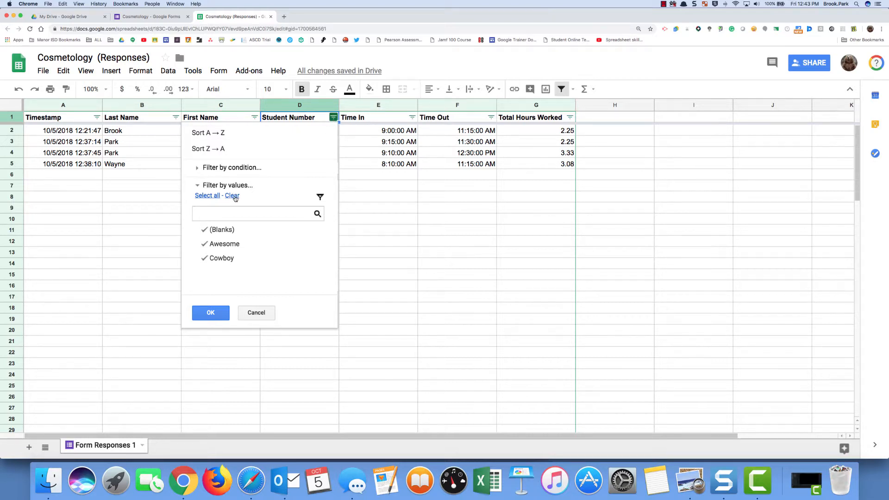
left_click(233, 195)
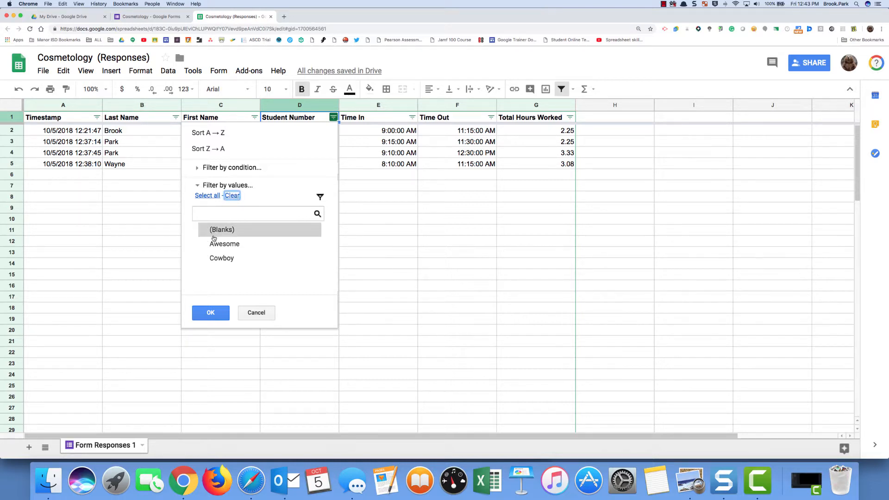
left_click(216, 247)
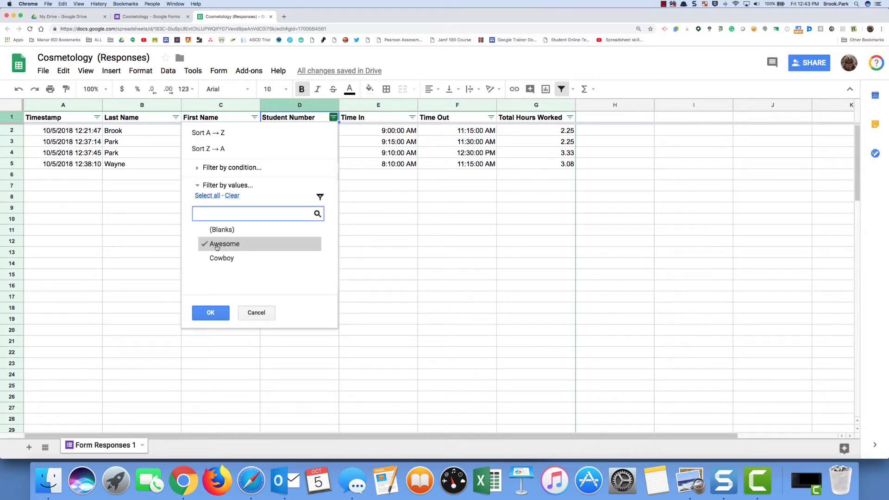
left_click(210, 313)
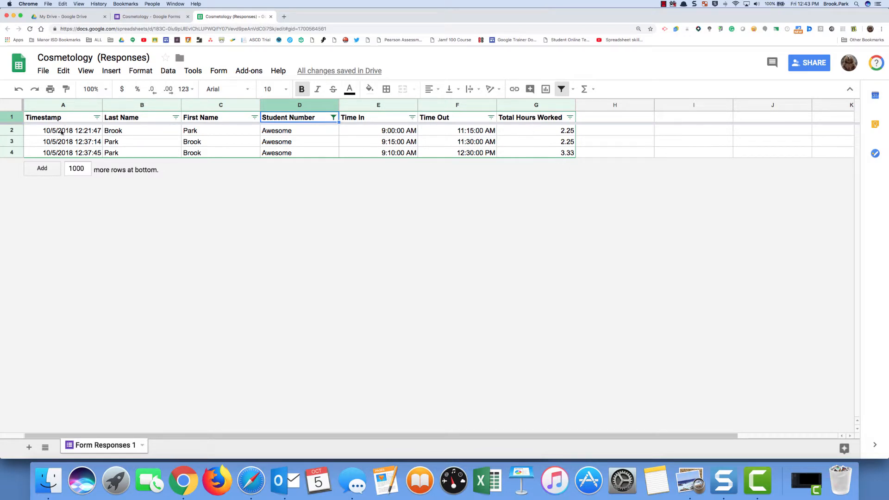
left_click(62, 132)
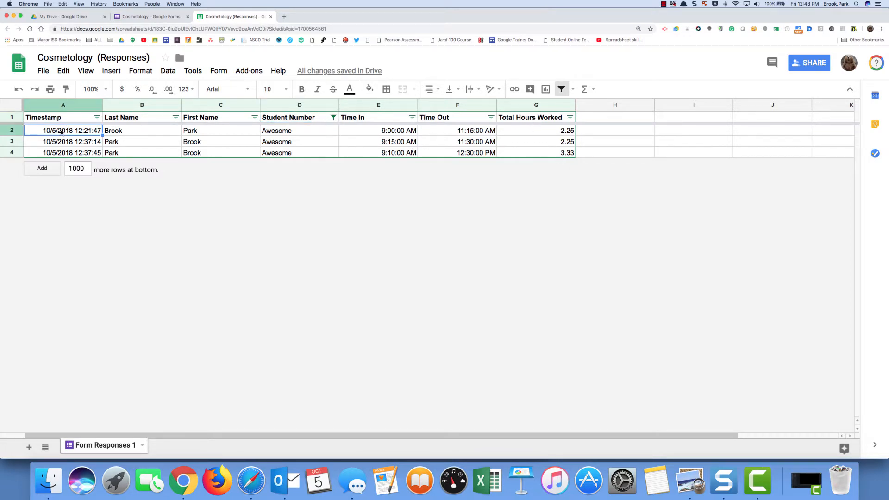
key("BackSpace")
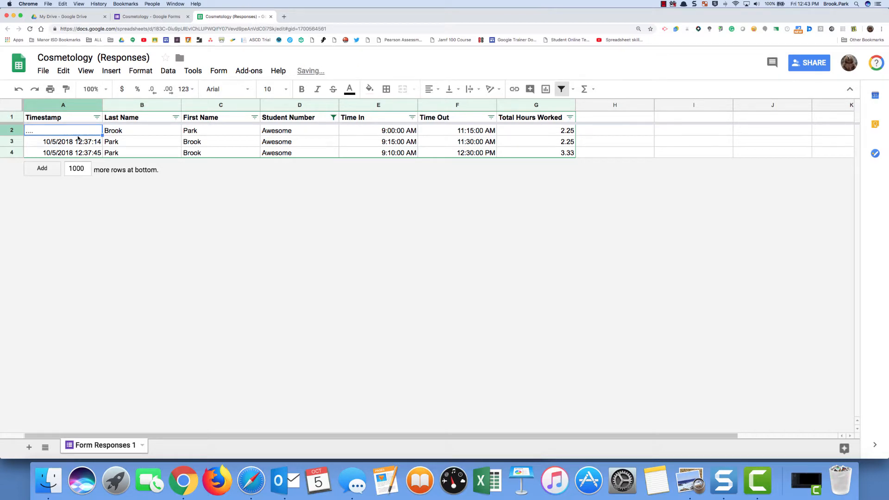
left_click(19, 91)
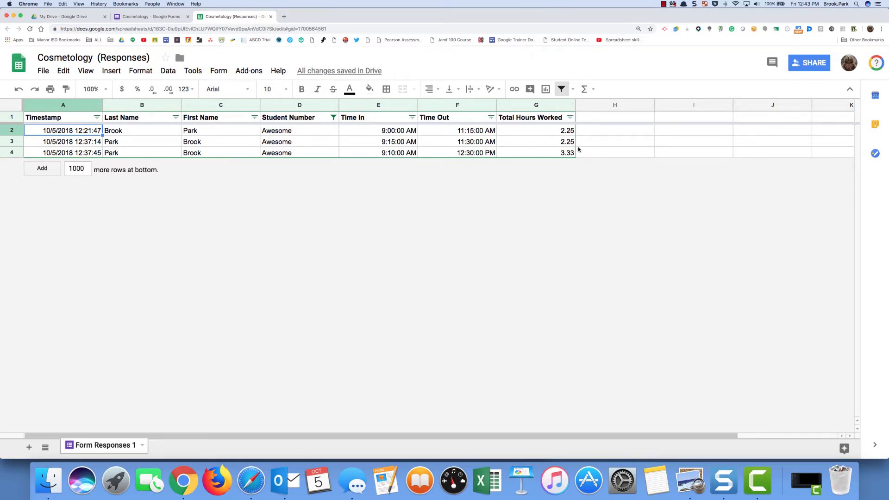
Insert one blank row below row 4, the last of the filtered responses
left_click(13, 153)
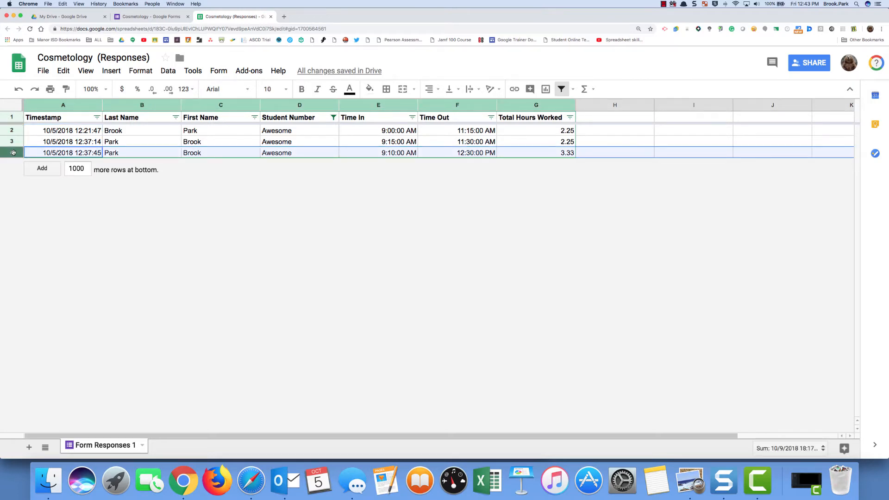
right_click(13, 153)
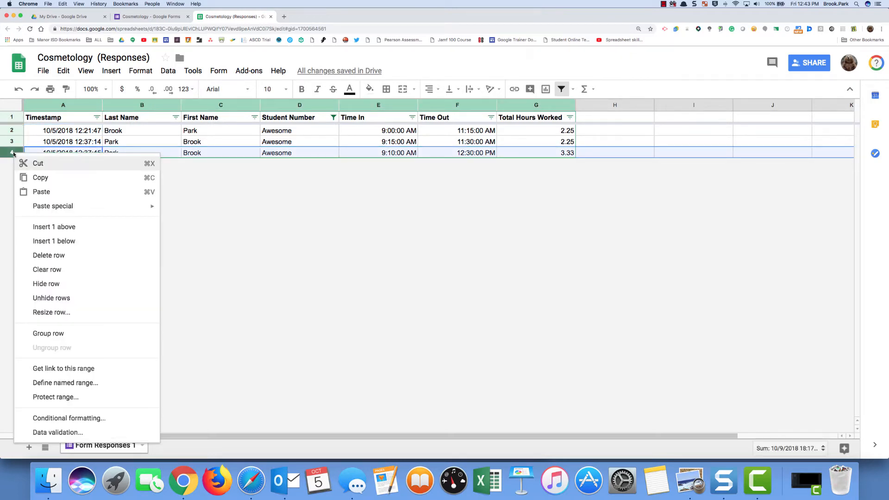
left_click(42, 241)
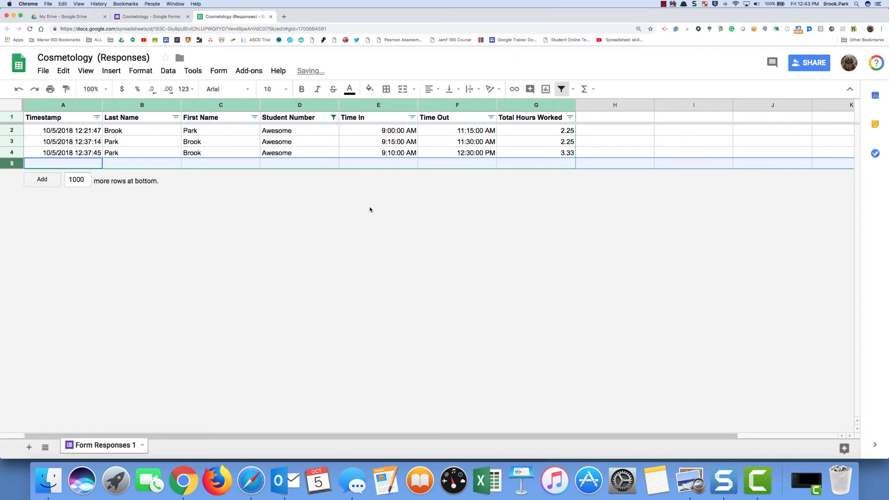
Total the filtered student's hours in G5 with the formula =SUM(G2:G4)
left_click(516, 162)
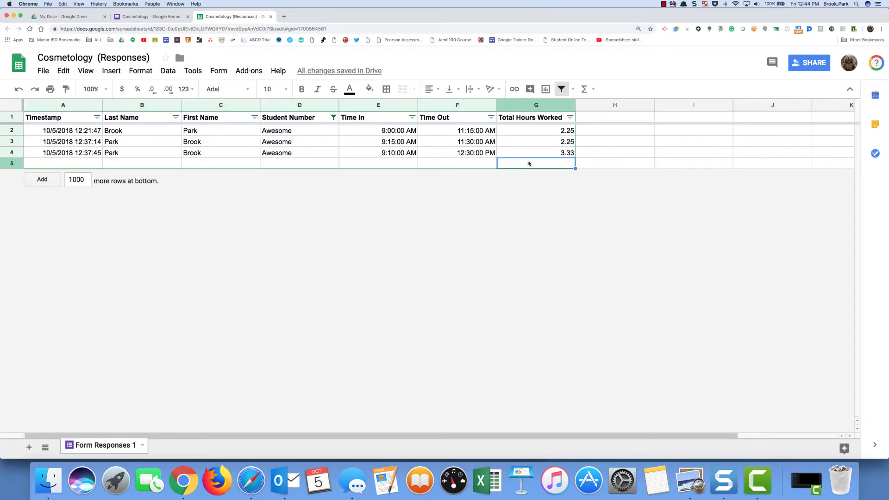
type("=sum")
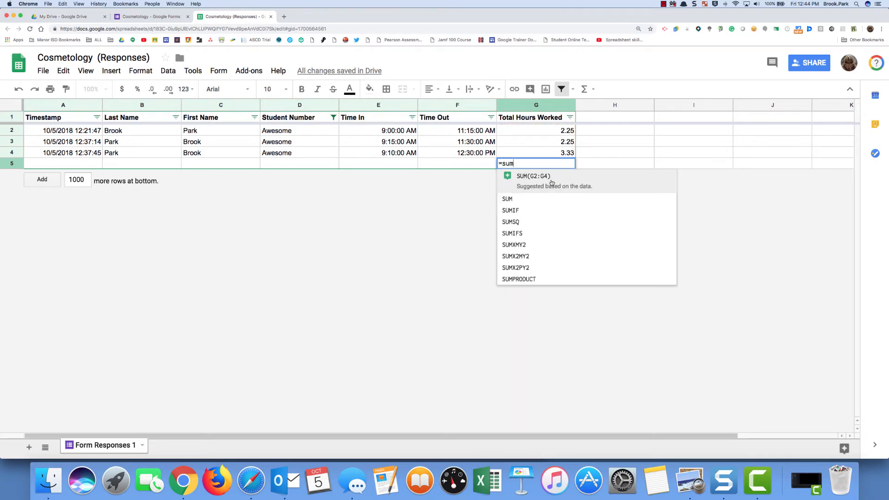
type("(g2:g4)")
key("super+comma")
key("Return")
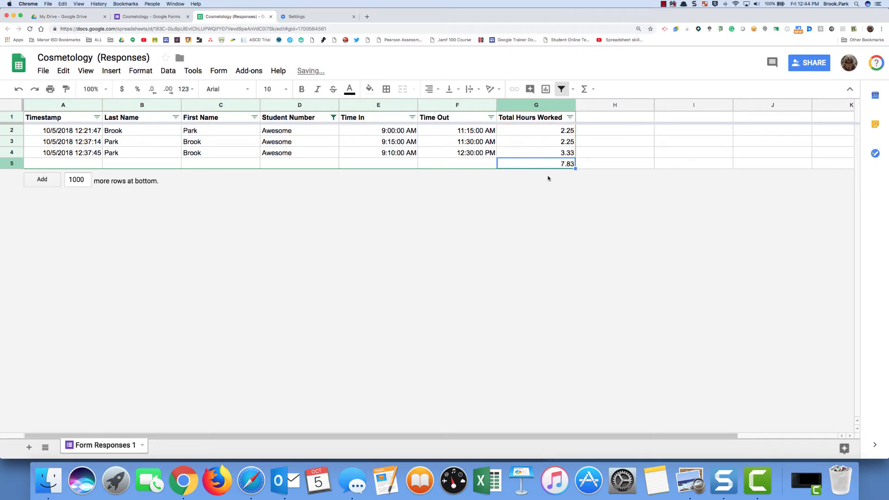